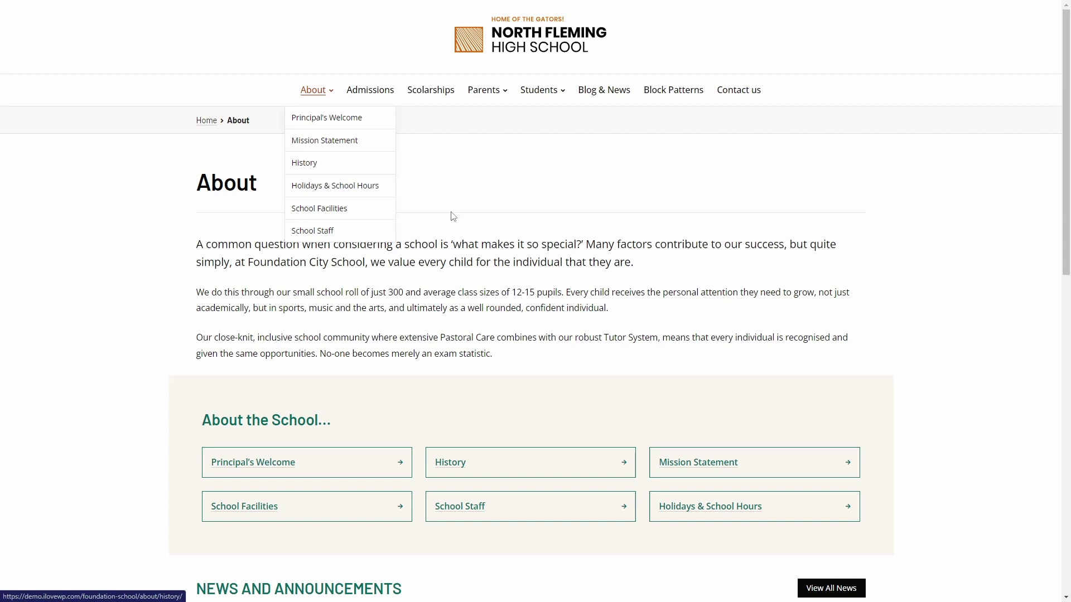
pyautogui.scroll(-2, 452, 215)
# - Browse Principal's Welcome, History and Mission Statement, returning to About via the breadcrumb each time
pyautogui.click(299, 352)
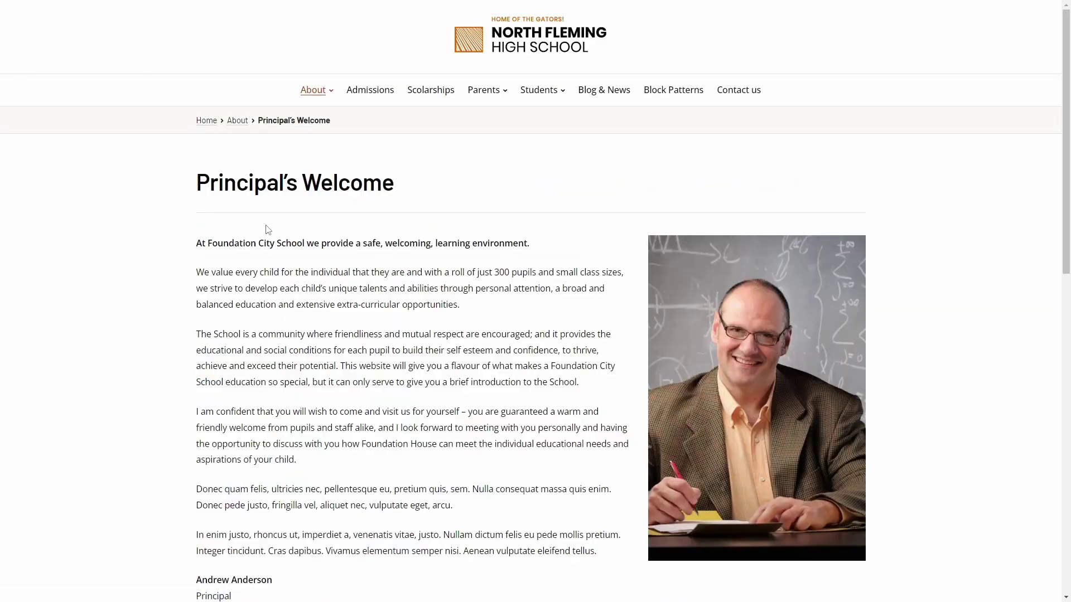
pyautogui.click(237, 120)
pyautogui.click(448, 459)
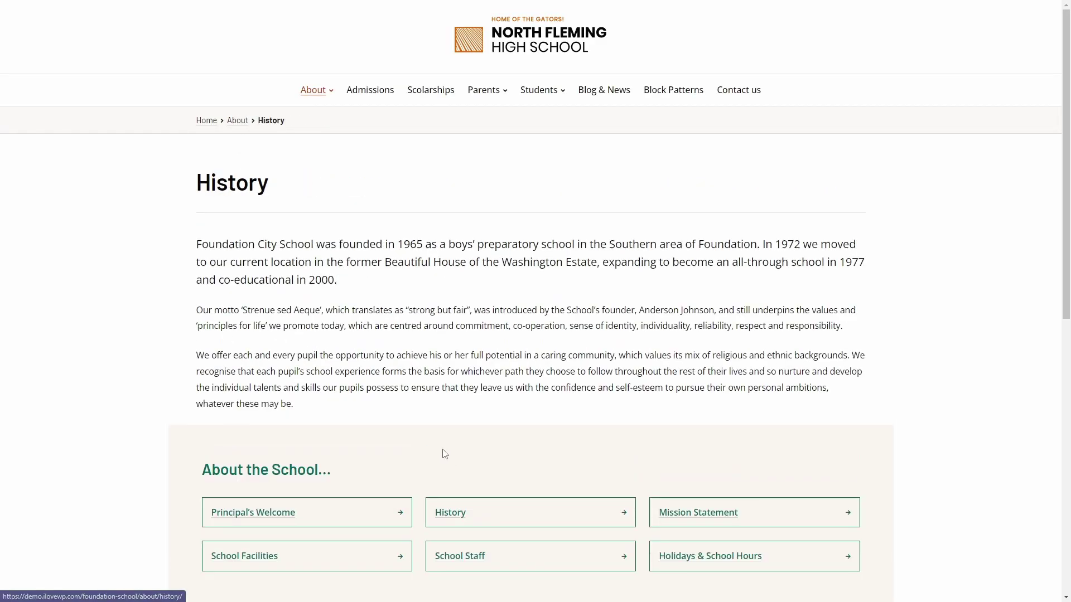
pyautogui.click(237, 121)
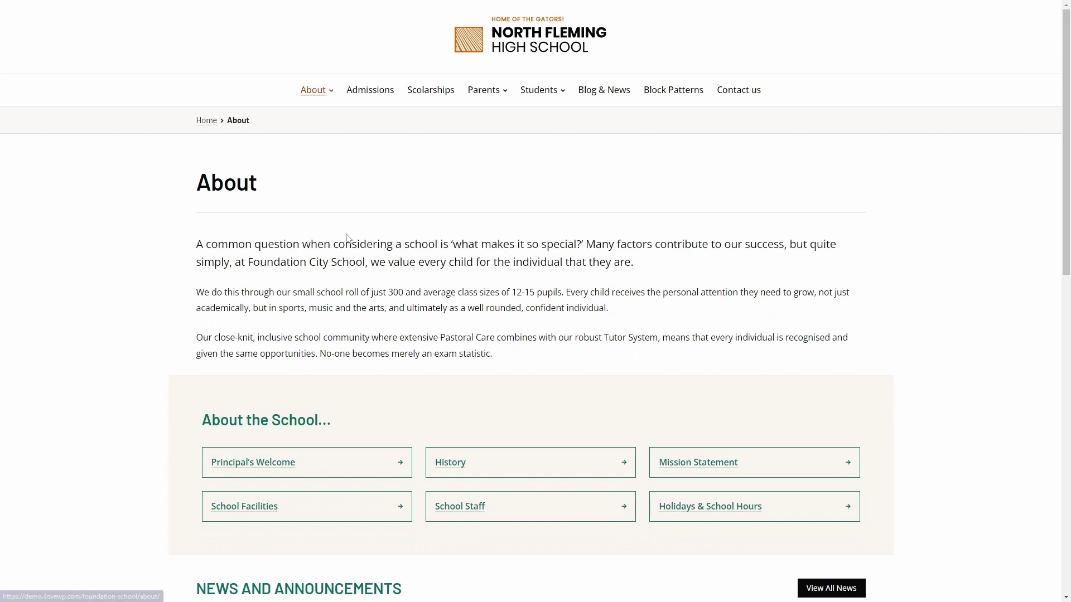
pyautogui.click(708, 470)
pyautogui.click(237, 120)
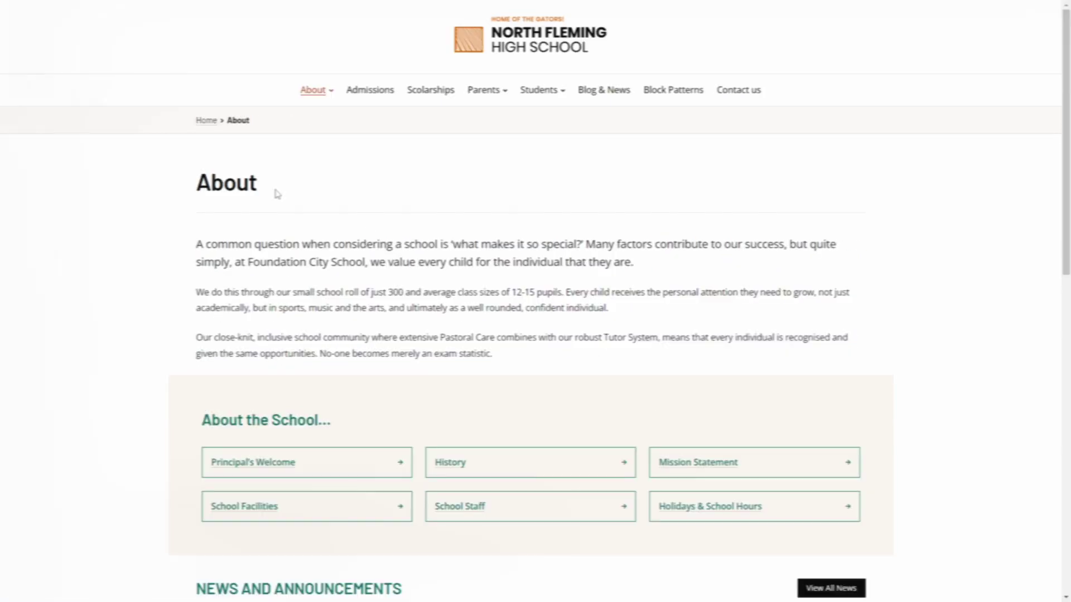
pyautogui.moveTo(33, 295)
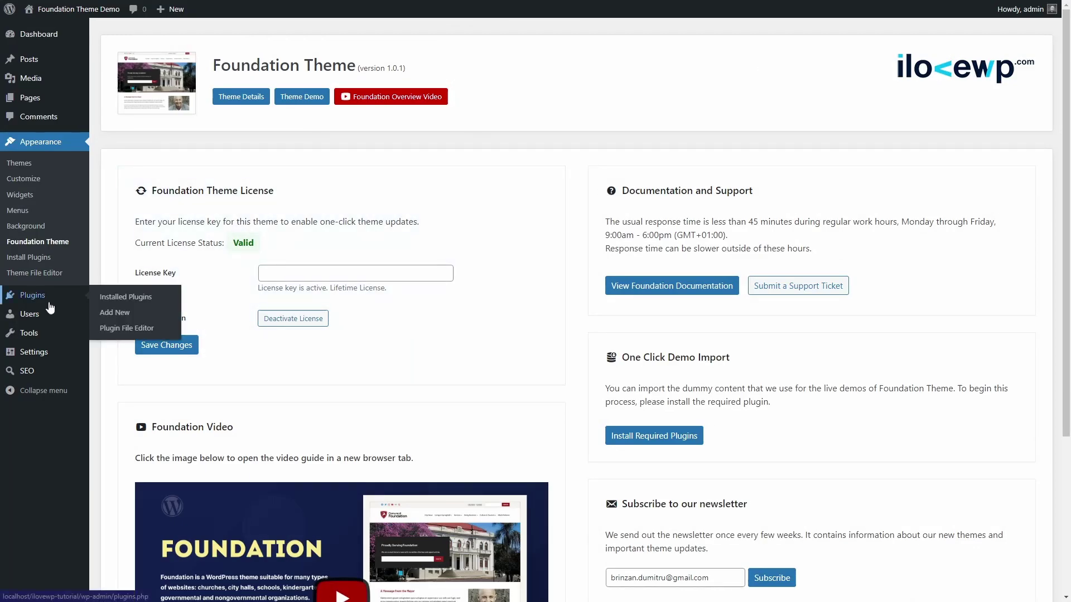
# - Search the plugin directory for 'breadcrumb', then install and activate Breadcrumb NavXT
pyautogui.click(106, 313)
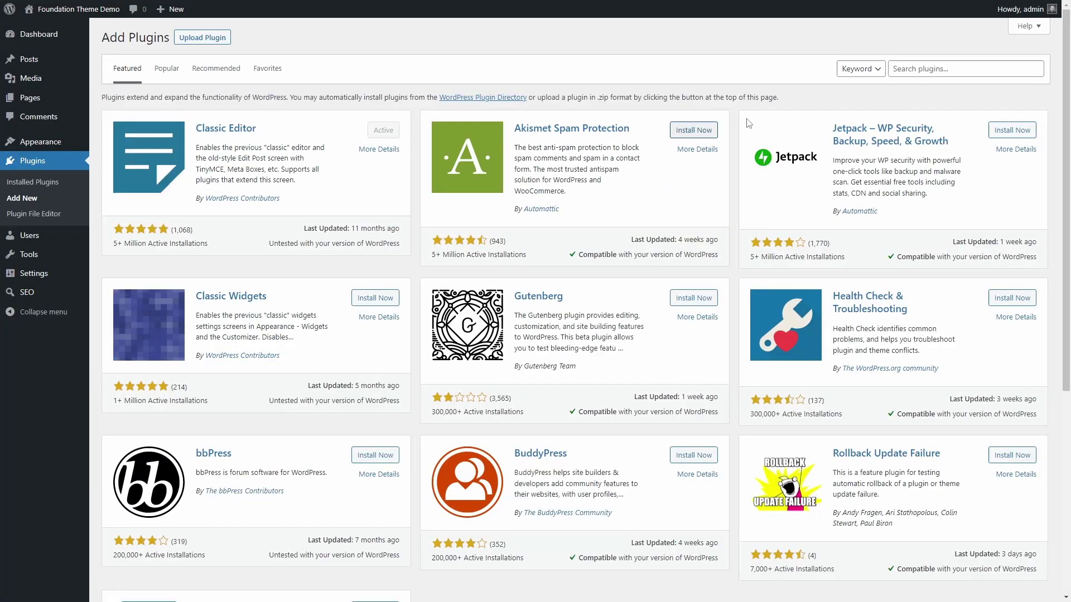
pyautogui.click(943, 68)
pyautogui.write('breadcrumb')
pyautogui.press('Return')
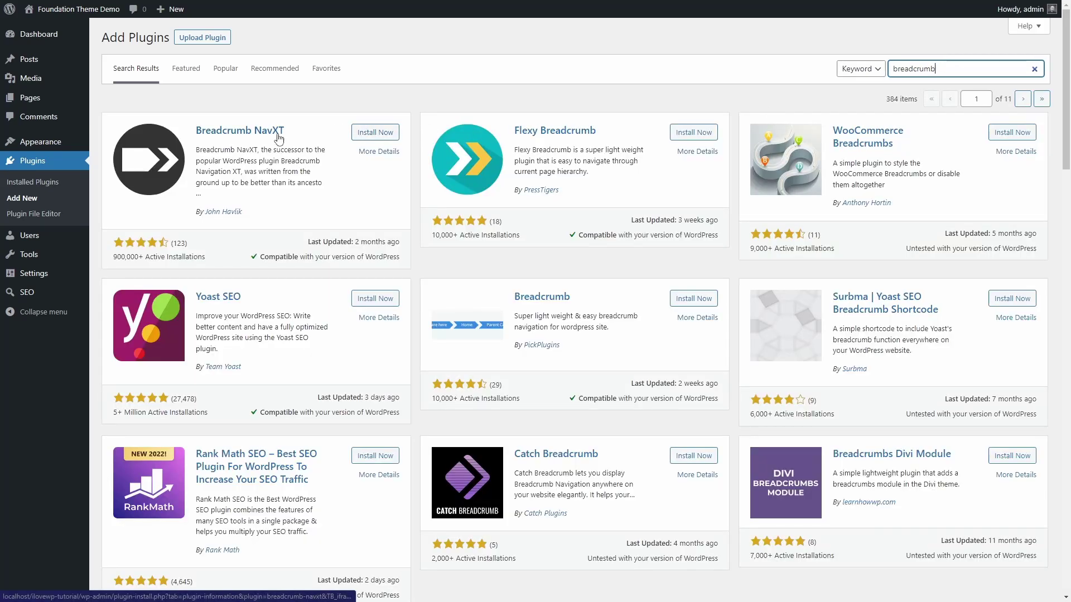
pyautogui.click(369, 134)
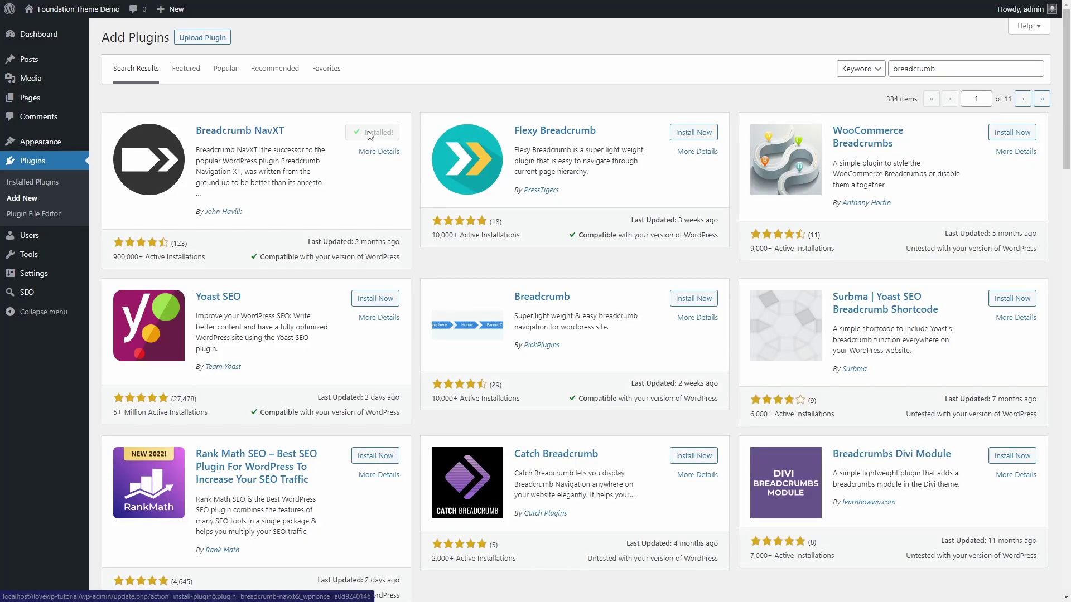
pyautogui.click(369, 136)
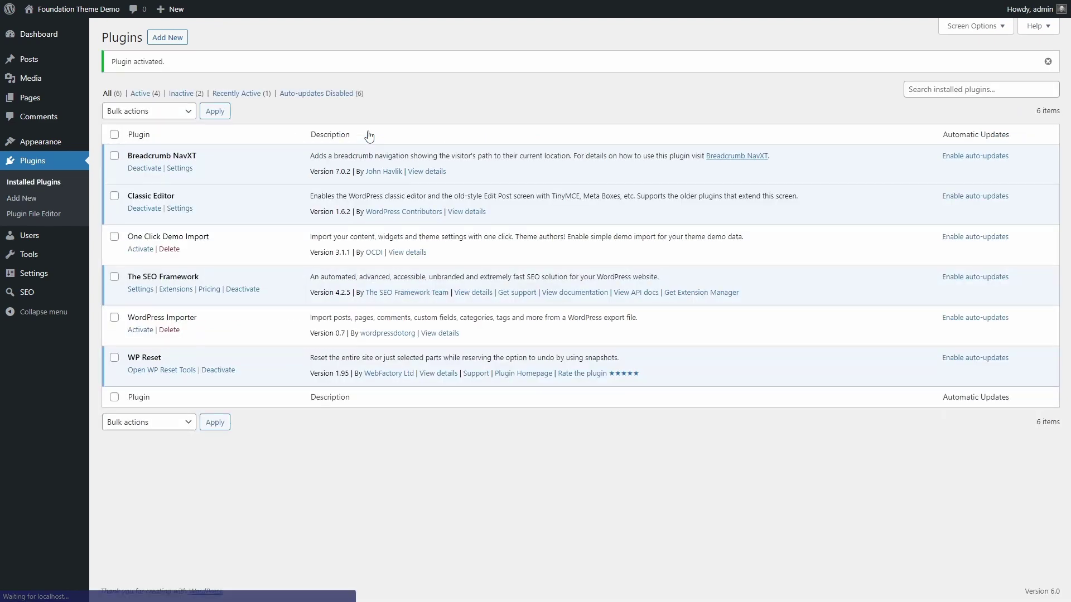
# - Browse the live site's City Presentation and Services > Library pages, returning to Services via the breadcrumb
pyautogui.click(85, 29)
pyautogui.moveTo(510, 87)
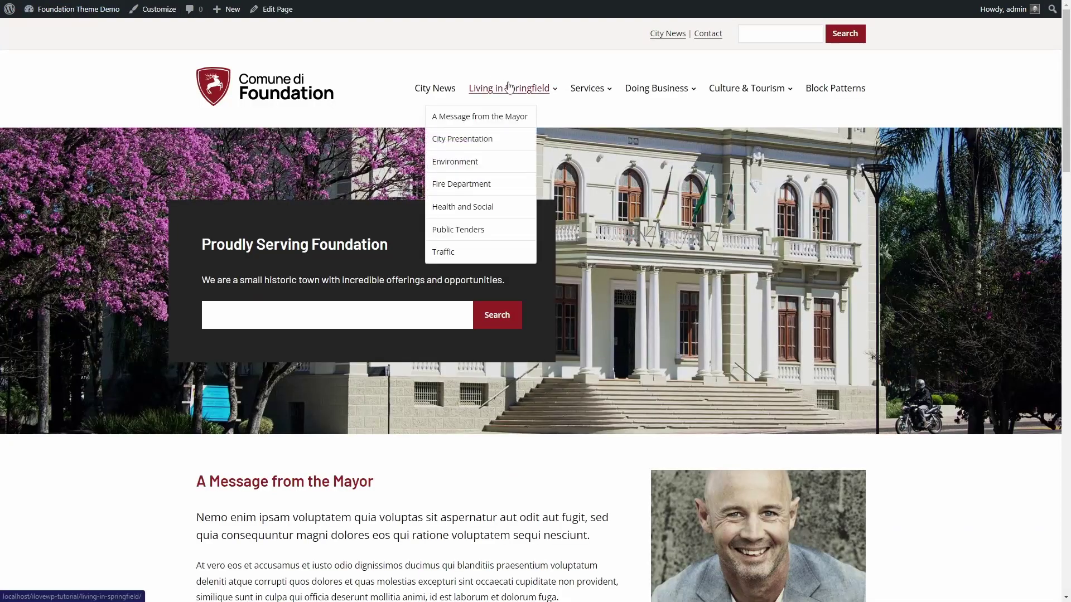
pyautogui.click(471, 139)
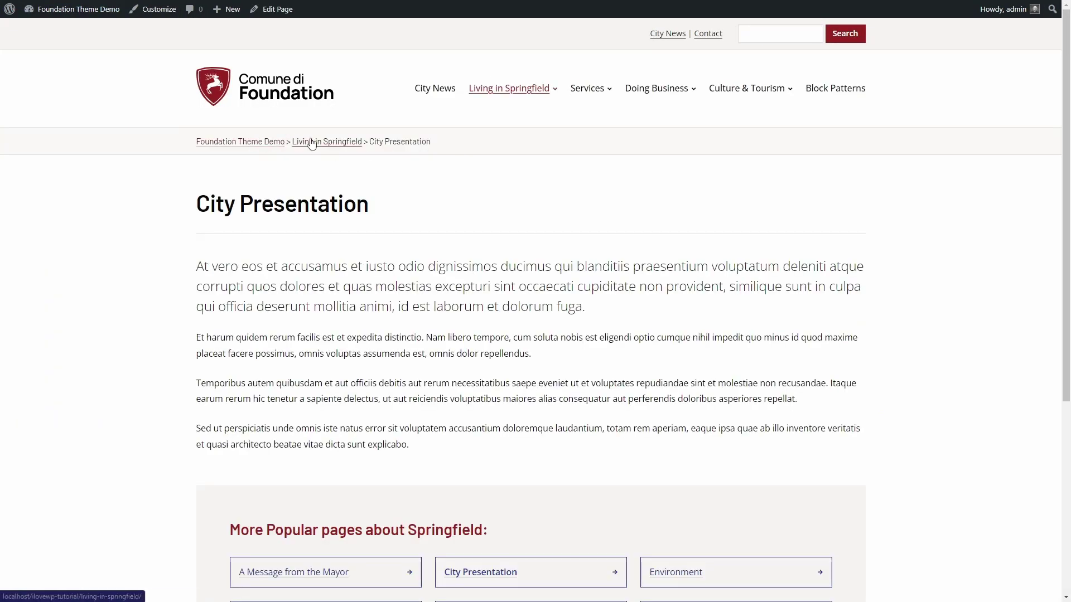
pyautogui.moveTo(588, 89)
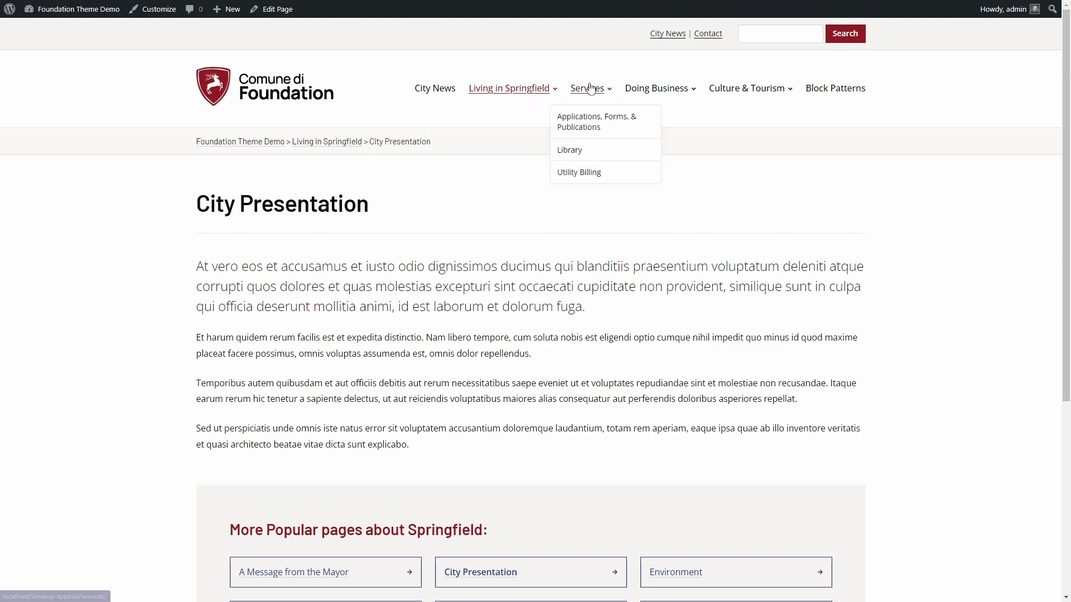
pyautogui.click(569, 151)
pyautogui.click(315, 148)
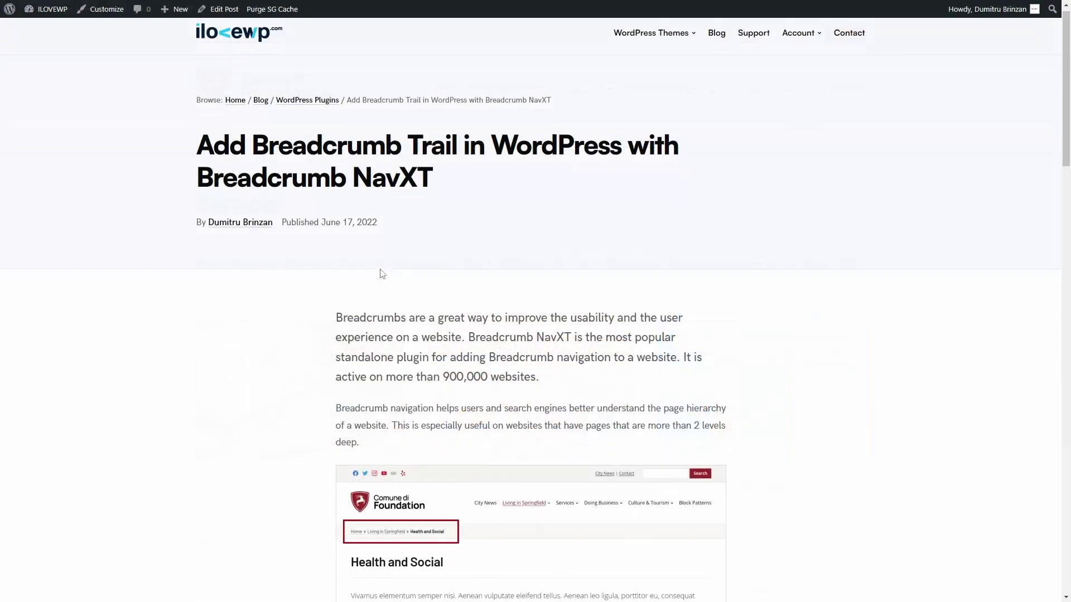
pyautogui.scroll(-3, 265, 292)
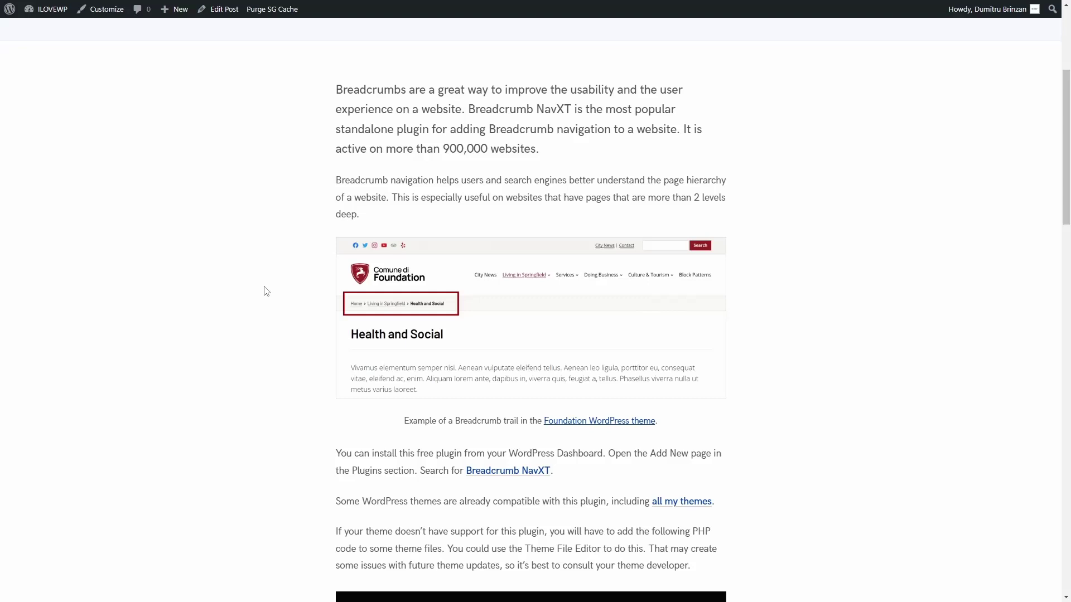
pyautogui.scroll(-2, 265, 292)
pyautogui.scroll(-2, 268, 293)
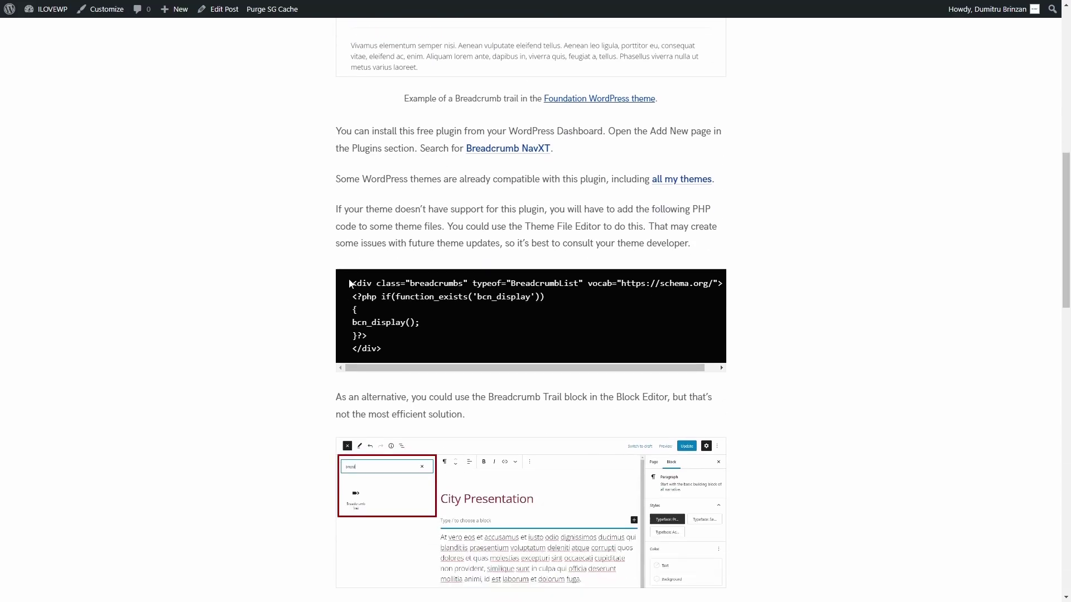
# - Select the tutorial's PHP breadcrumb snippet and view header.php in the Theme File Editor
pyautogui.moveTo(350, 284); pyautogui.dragTo(402, 352)
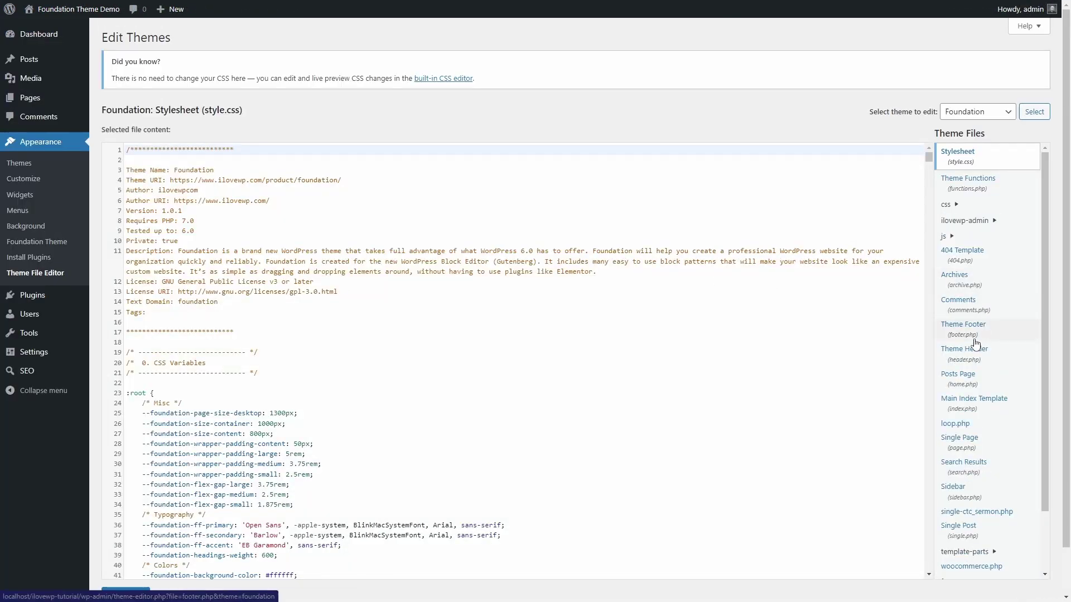
pyautogui.click(969, 356)
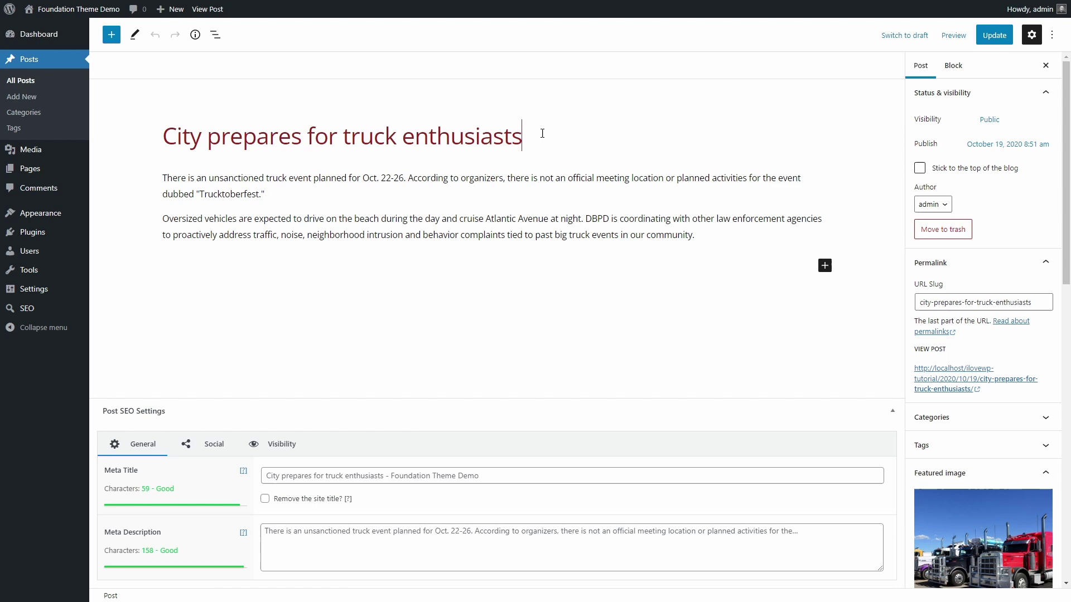
# - Add a Breadcrumb Trail block to the truck enthusiasts post, update it and view it live
pyautogui.click(112, 35)
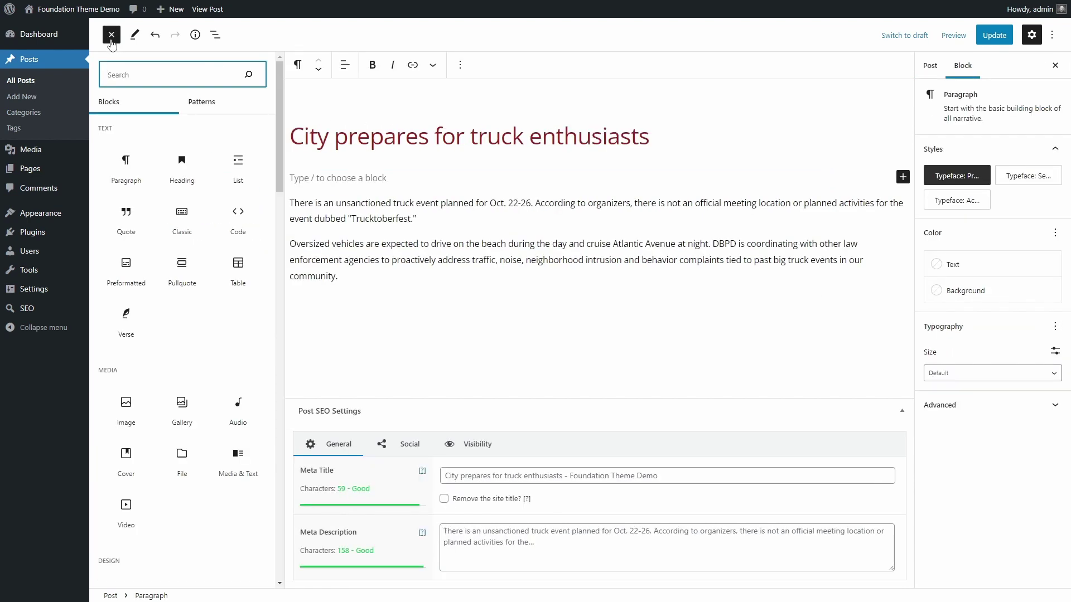
pyautogui.write('bread')
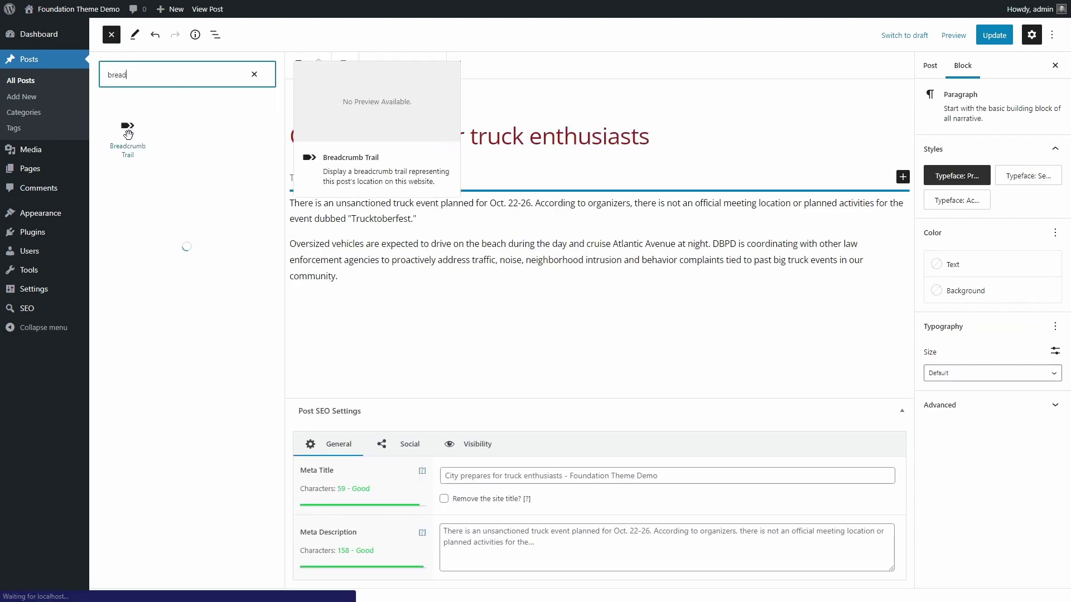
pyautogui.click(130, 144)
pyautogui.click(988, 38)
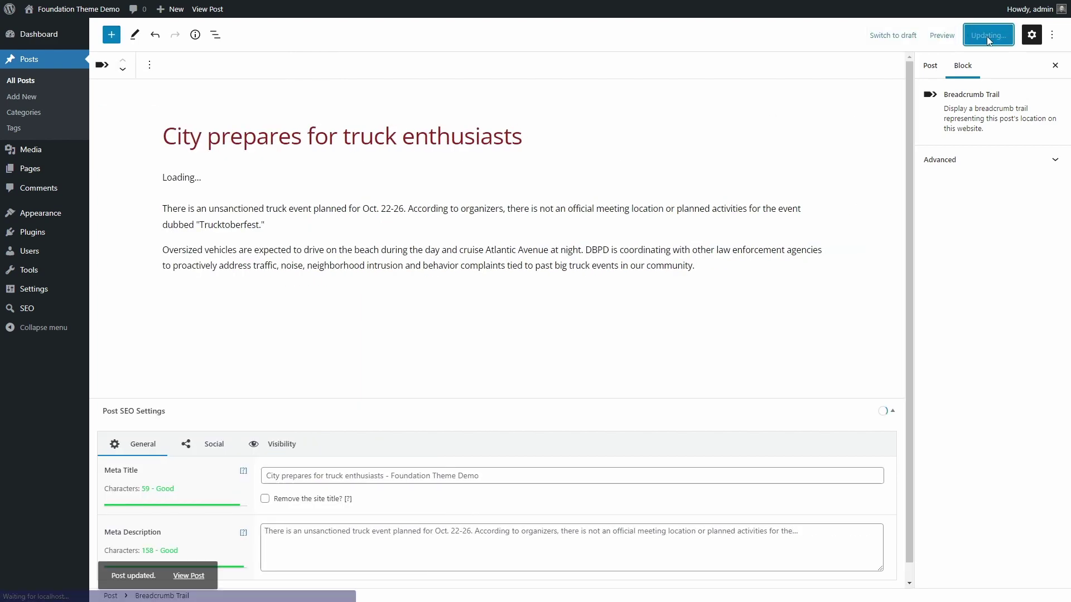
pyautogui.click(178, 573)
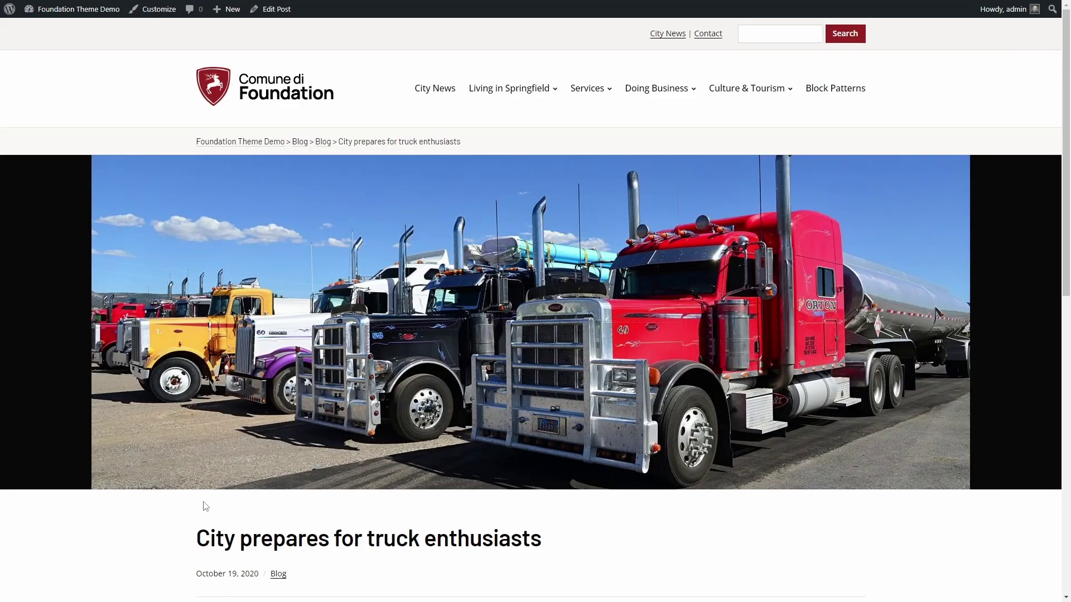
pyautogui.scroll(-3, 203, 505)
pyautogui.scroll(-2, 234, 363)
pyautogui.moveTo(186, 295); pyautogui.dragTo(526, 292)
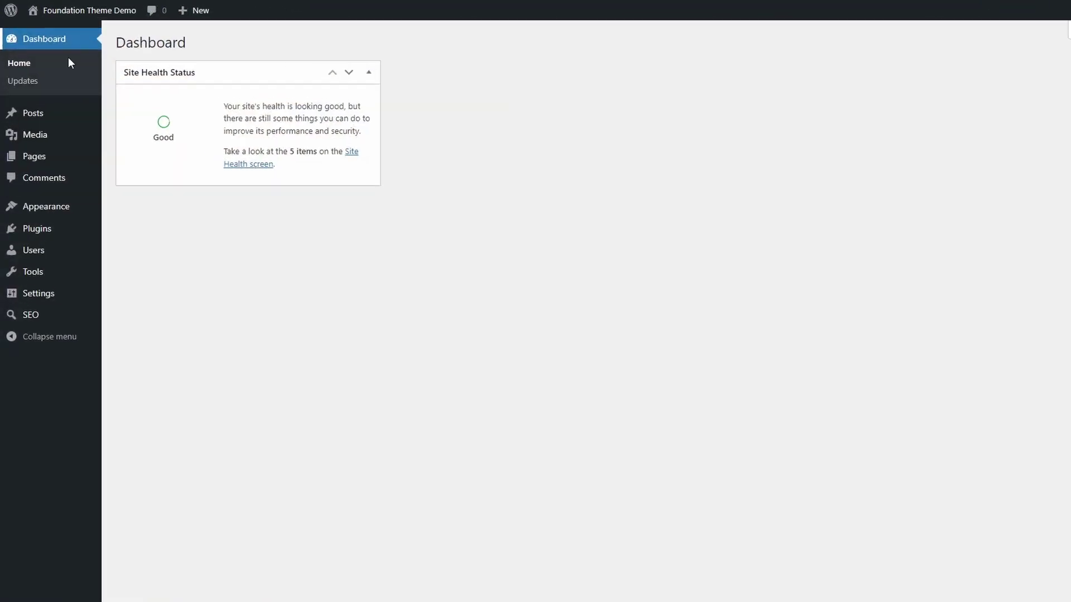
pyautogui.moveTo(41, 309)
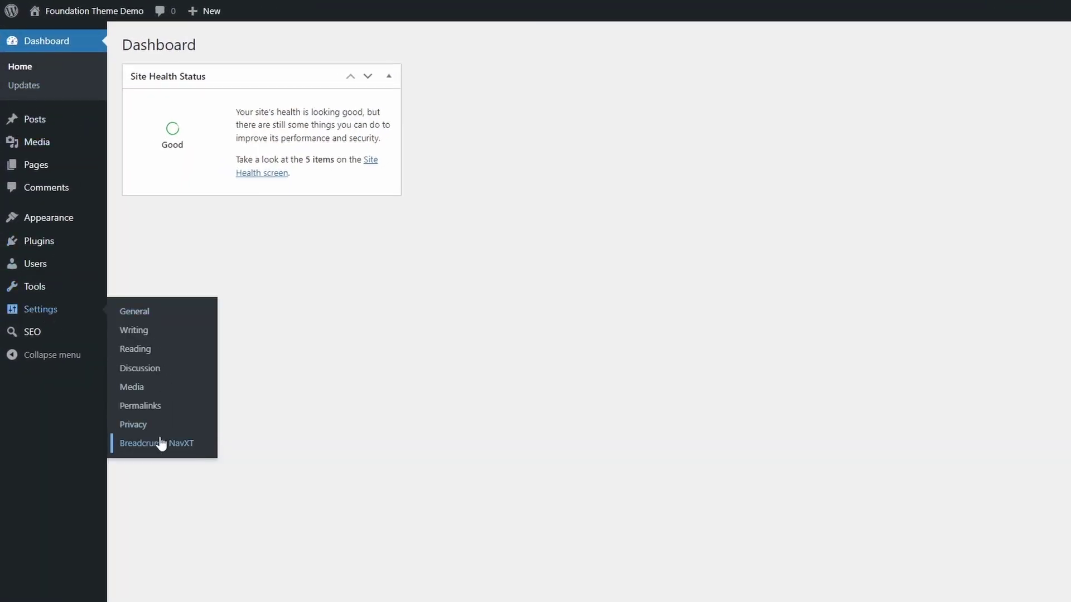
# - In Breadcrumb NavXT settings, replace the separator &gt; with &raquo;
pyautogui.click(159, 442)
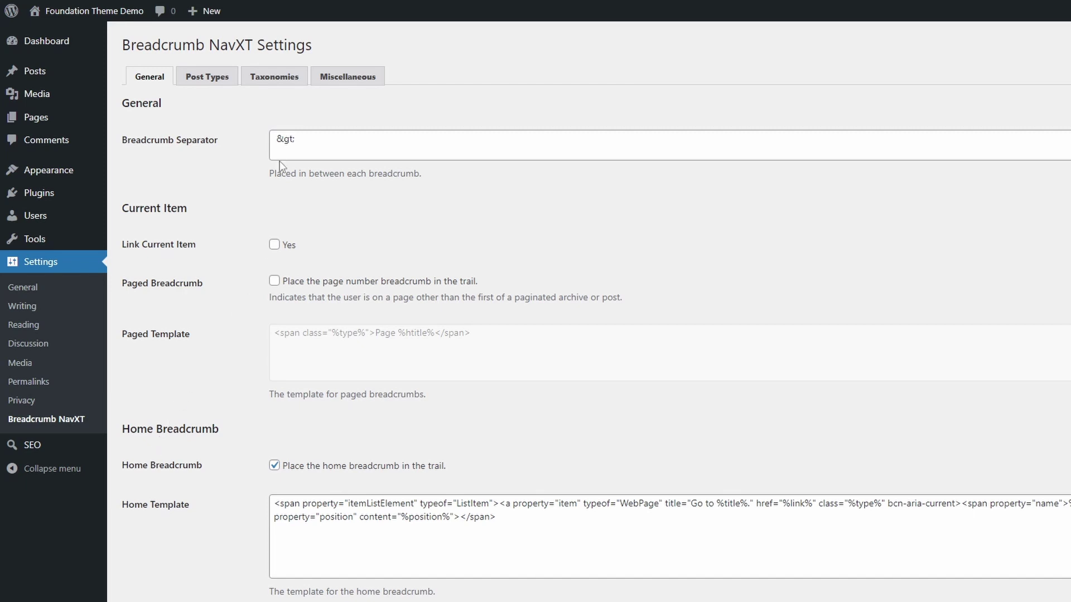
pyautogui.moveTo(276, 137); pyautogui.dragTo(294, 139)
pyautogui.click(299, 136)
pyautogui.press('BackSpace')
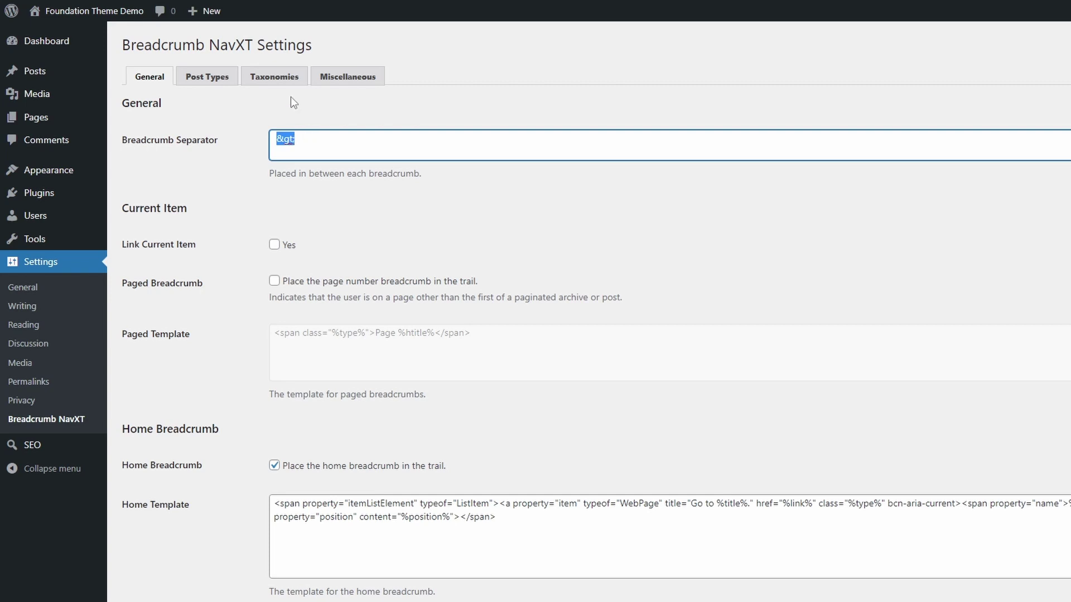
pyautogui.write('&raquo;')
pyautogui.press('Home')
pyautogui.press('End')
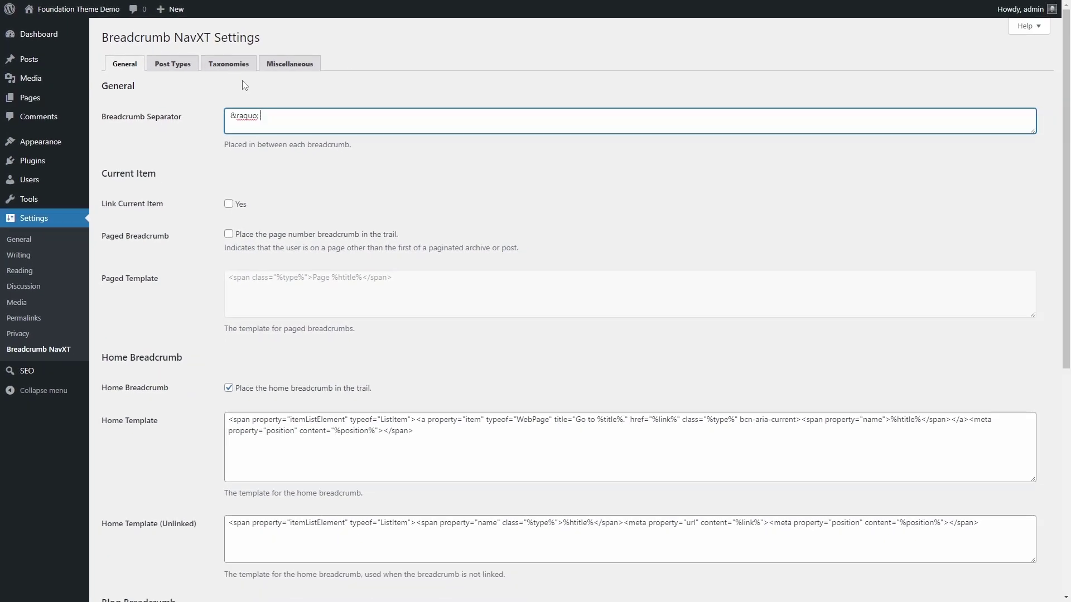
pyautogui.scroll(-2, 246, 187)
pyautogui.scroll(-2, 240, 197)
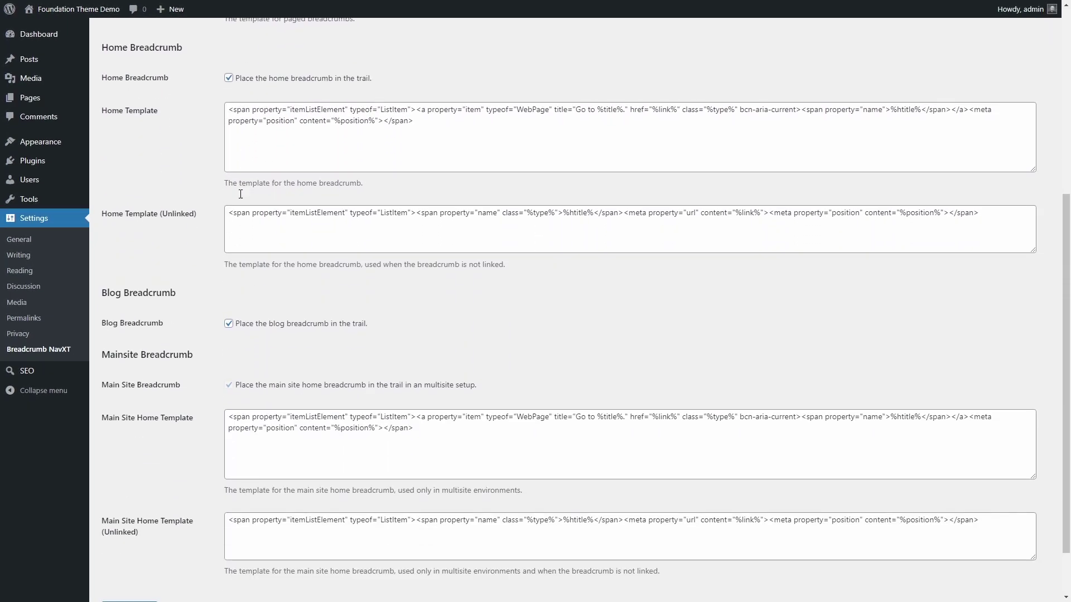
pyautogui.scroll(-1, 244, 214)
pyautogui.scroll(2, 250, 224)
pyautogui.scroll(3, 239, 192)
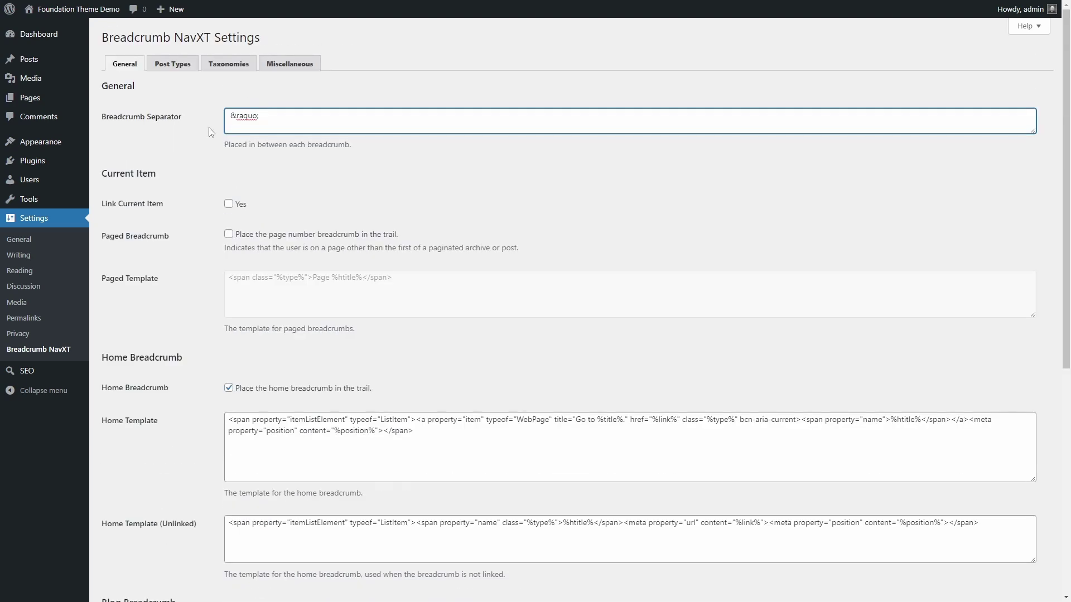
# - Review the Post Types, Taxonomies and Miscellaneous tabs, save, and visit the Environment page
pyautogui.click(174, 64)
pyautogui.click(229, 63)
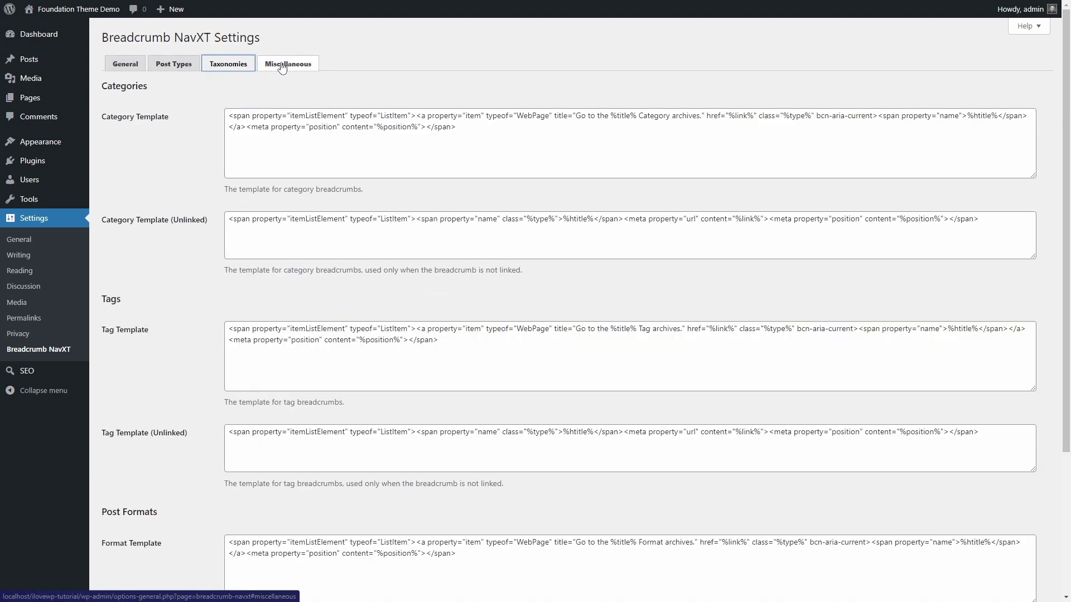
pyautogui.click(282, 66)
pyautogui.click(126, 67)
pyautogui.scroll(-1, 212, 379)
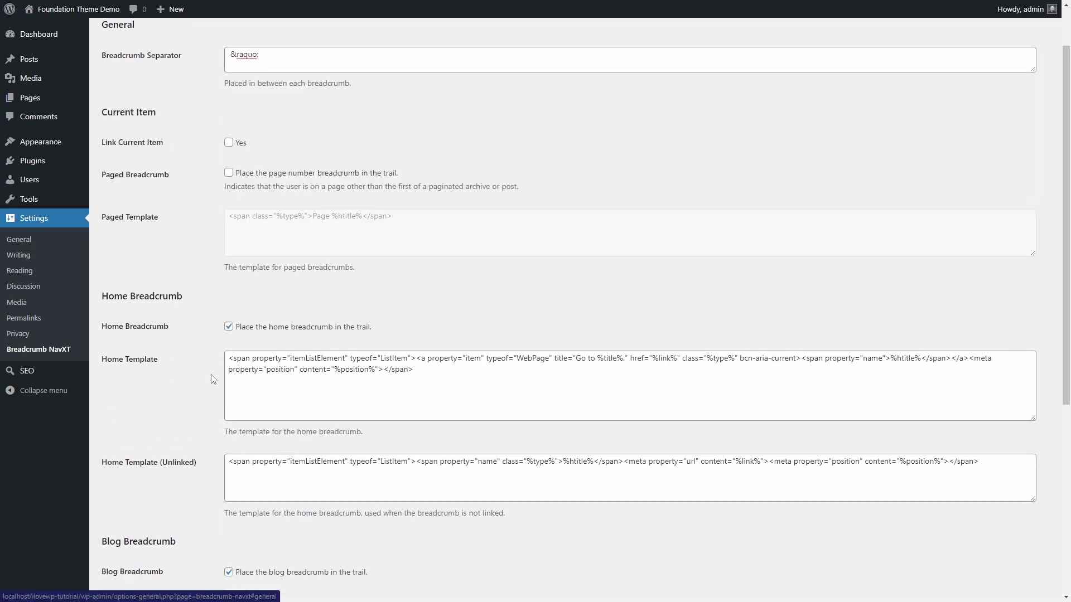
pyautogui.scroll(-4, 212, 380)
pyautogui.click(124, 544)
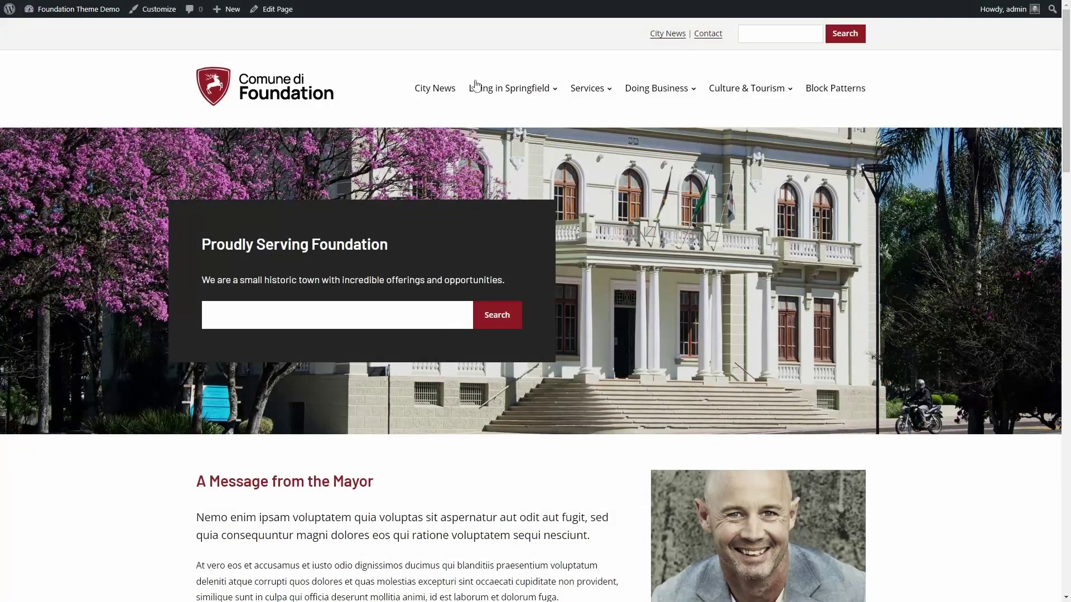
pyautogui.moveTo(512, 87)
pyautogui.click(464, 156)
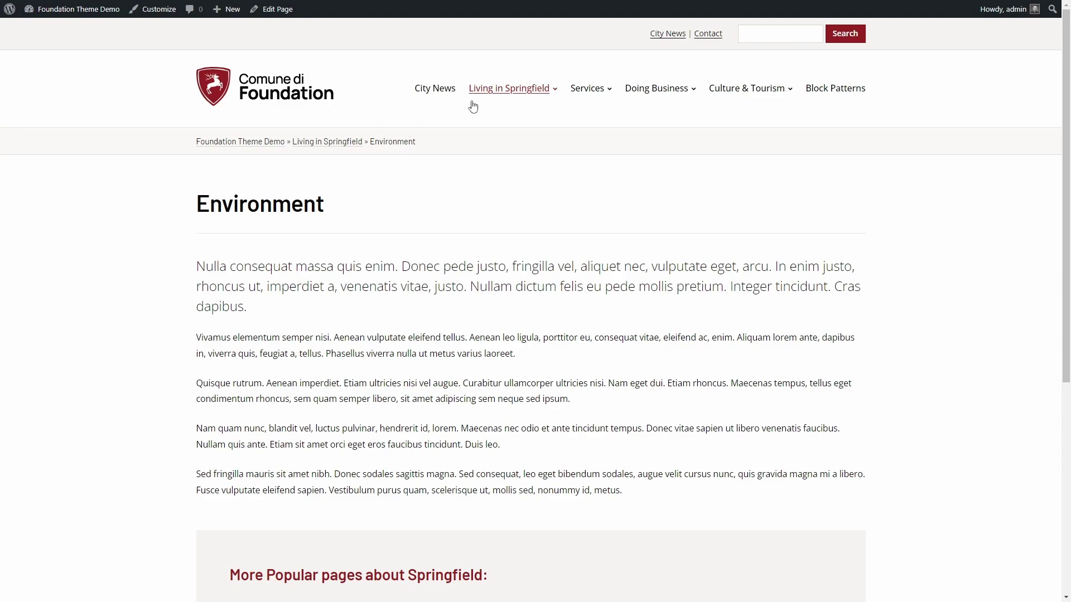
pyautogui.click(331, 141)
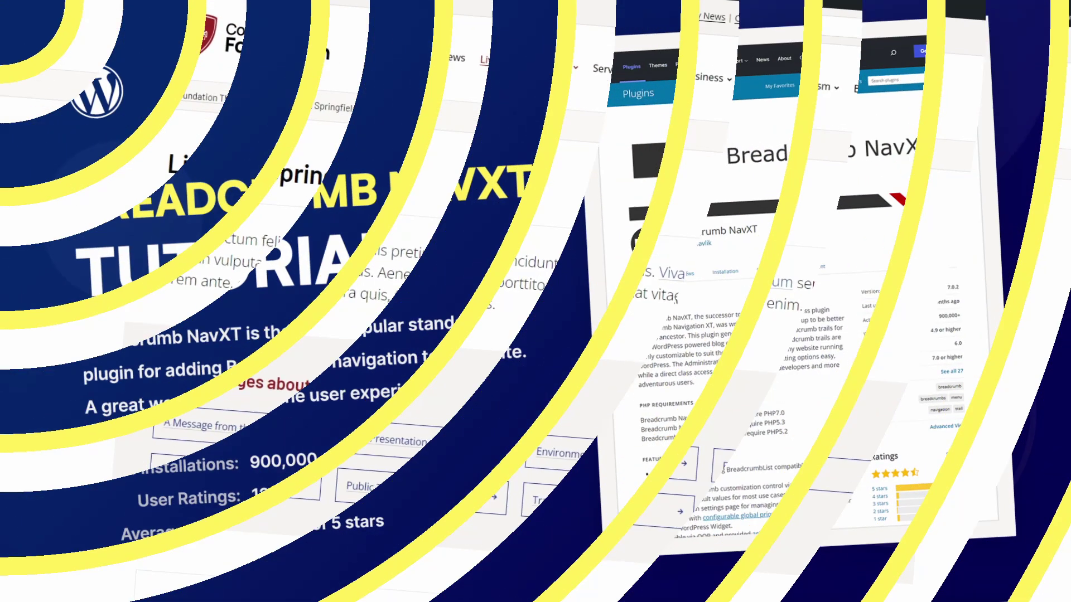